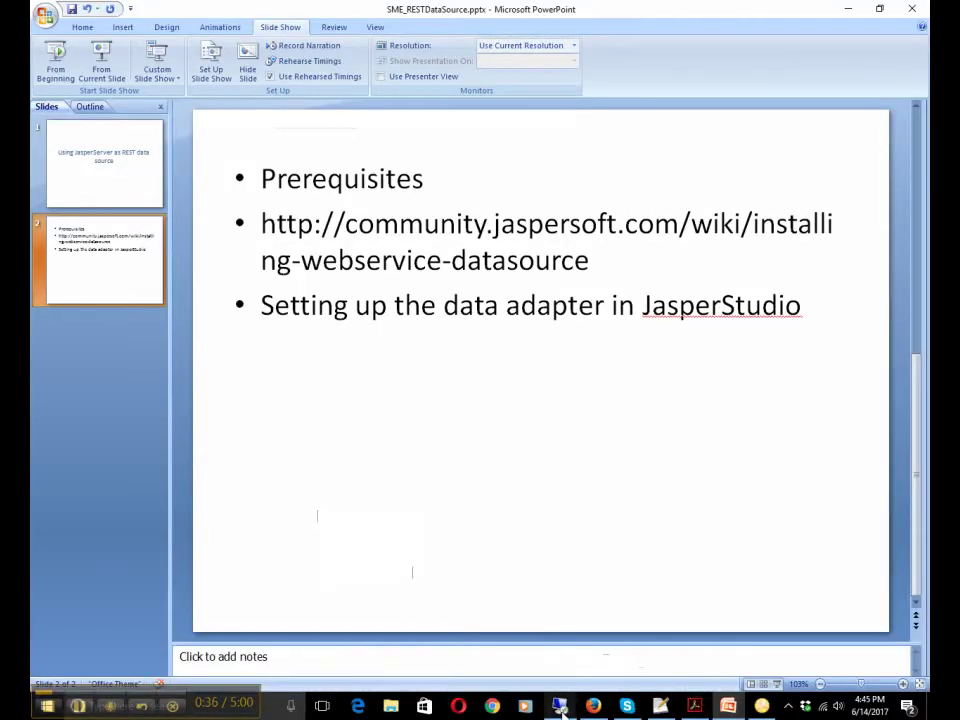
# Start a new data adapter from the Data Adapters list and choose the Web Service type.
pyautogui.click(560, 707)
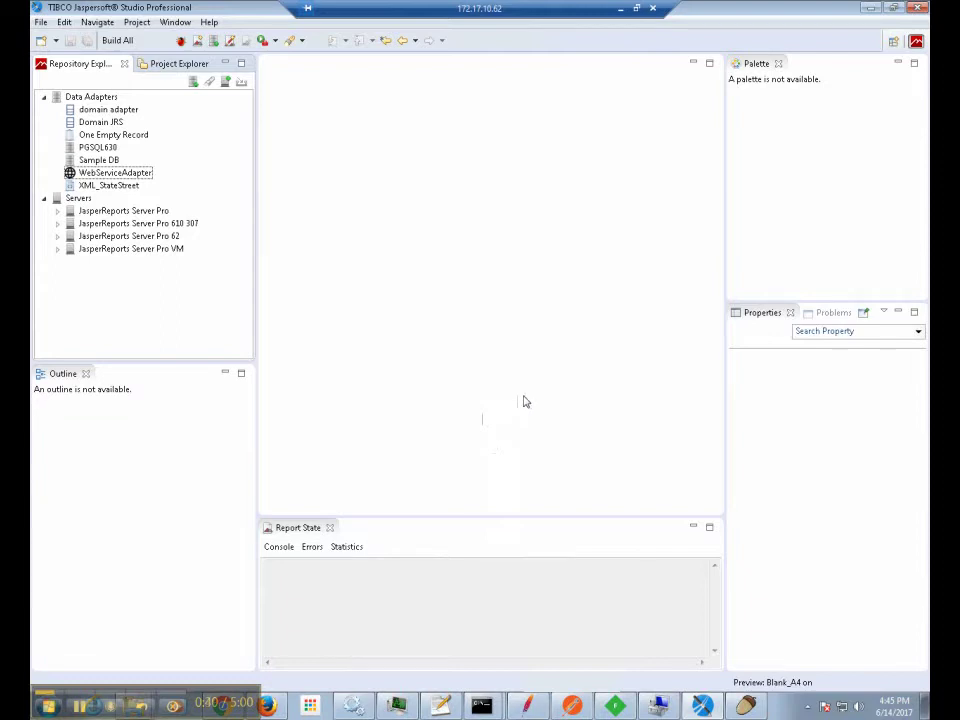
pyautogui.rightClick(99, 98)
pyautogui.click(154, 108)
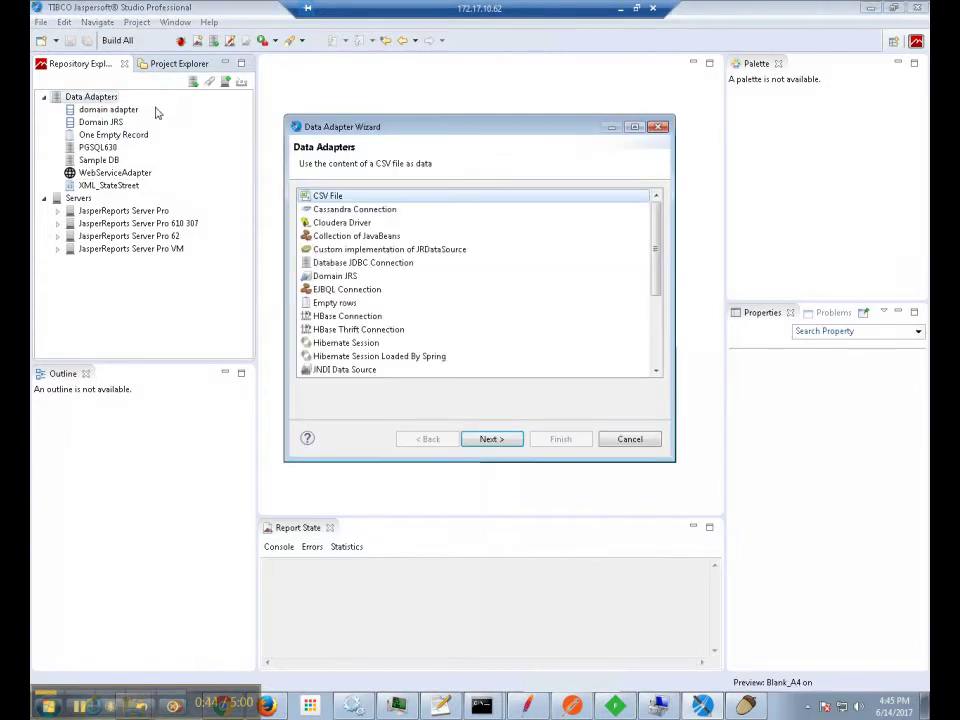
pyautogui.click(656, 372)
pyautogui.click(656, 372)
pyautogui.click(656, 372)
pyautogui.click(656, 372)
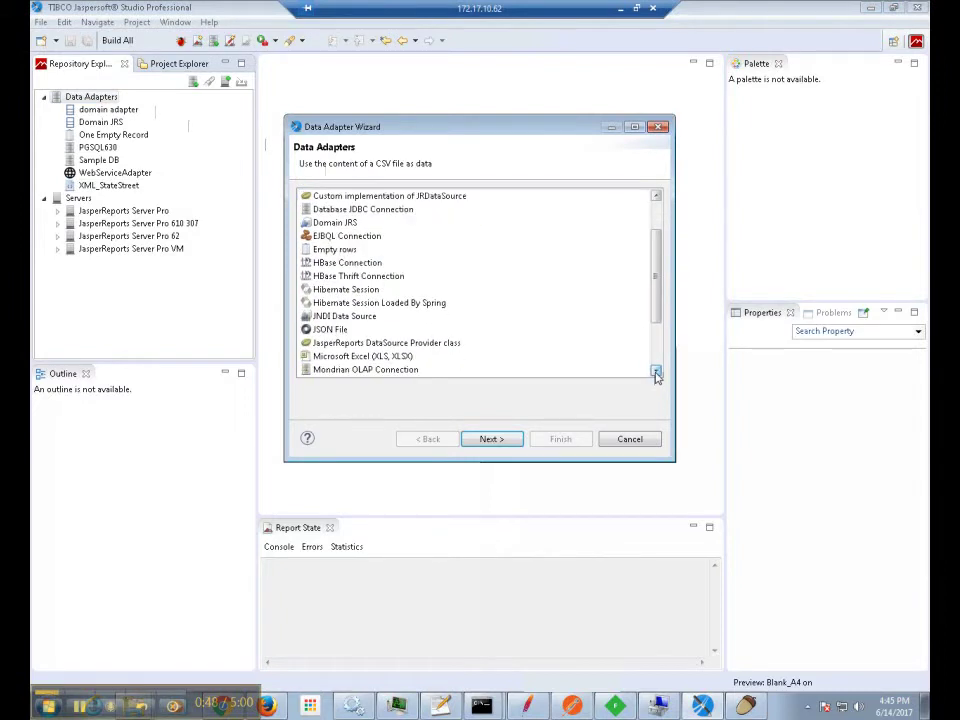
pyautogui.click(656, 372)
pyautogui.click(656, 372)
pyautogui.click(656, 372)
pyautogui.click(656, 372)
pyautogui.click(656, 372)
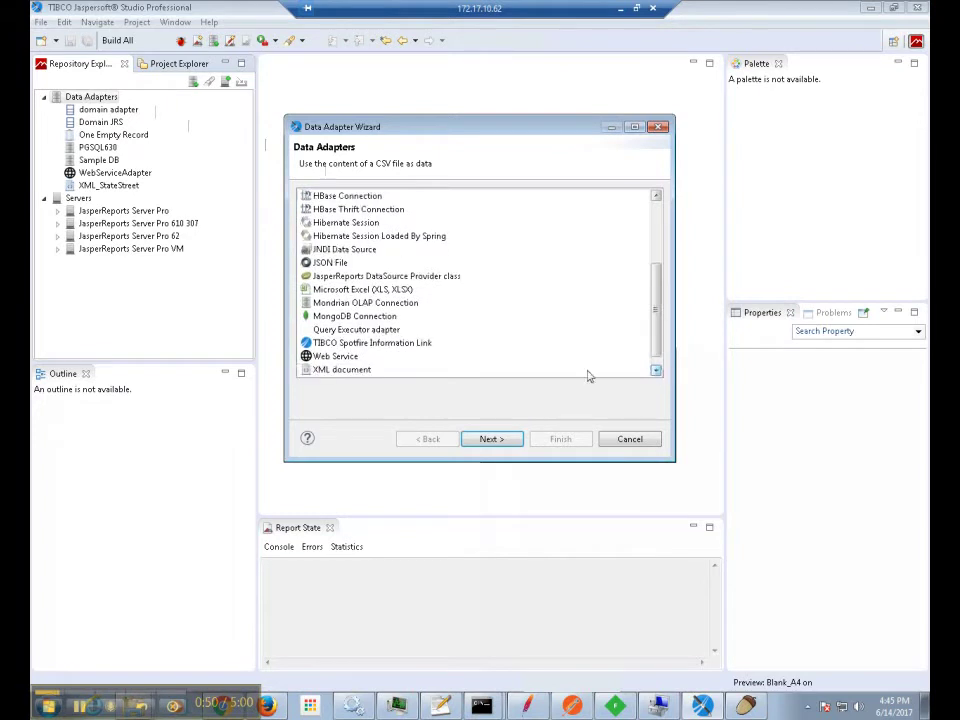
pyautogui.click(345, 358)
pyautogui.click(488, 439)
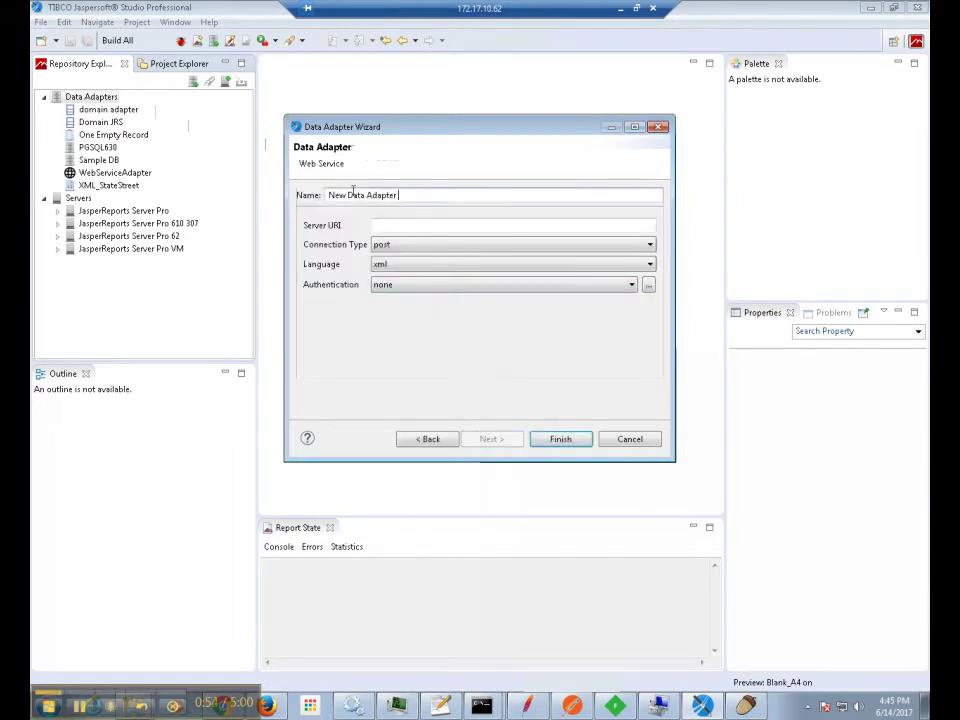
pyautogui.moveTo(398, 195); pyautogui.dragTo(311, 197)
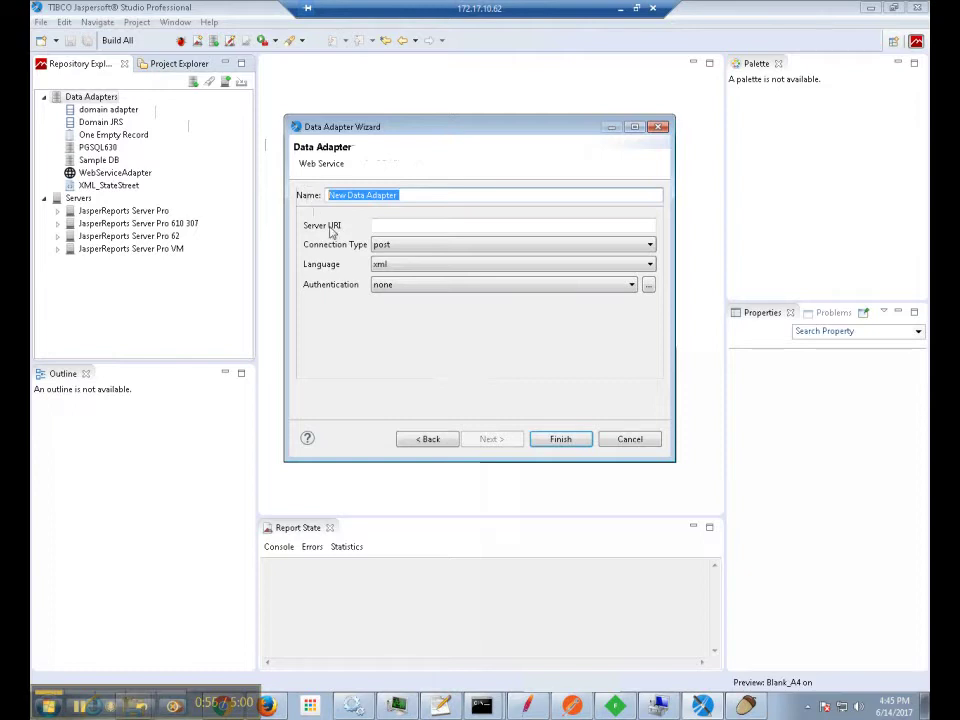
pyautogui.write('testWeb')
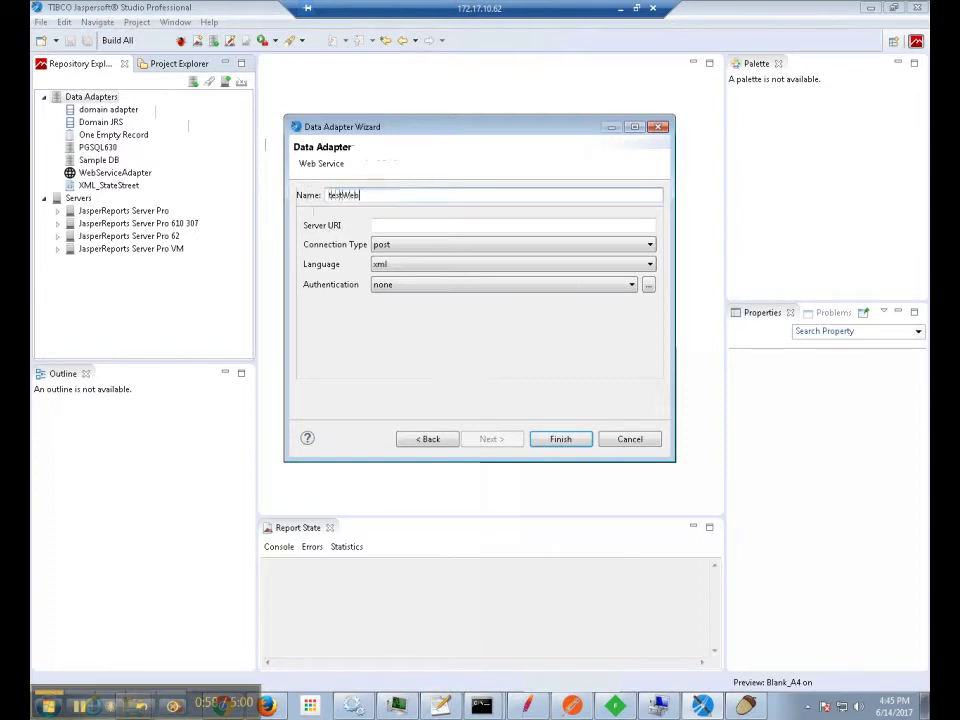
pyautogui.write('Service')
pyautogui.click(412, 224)
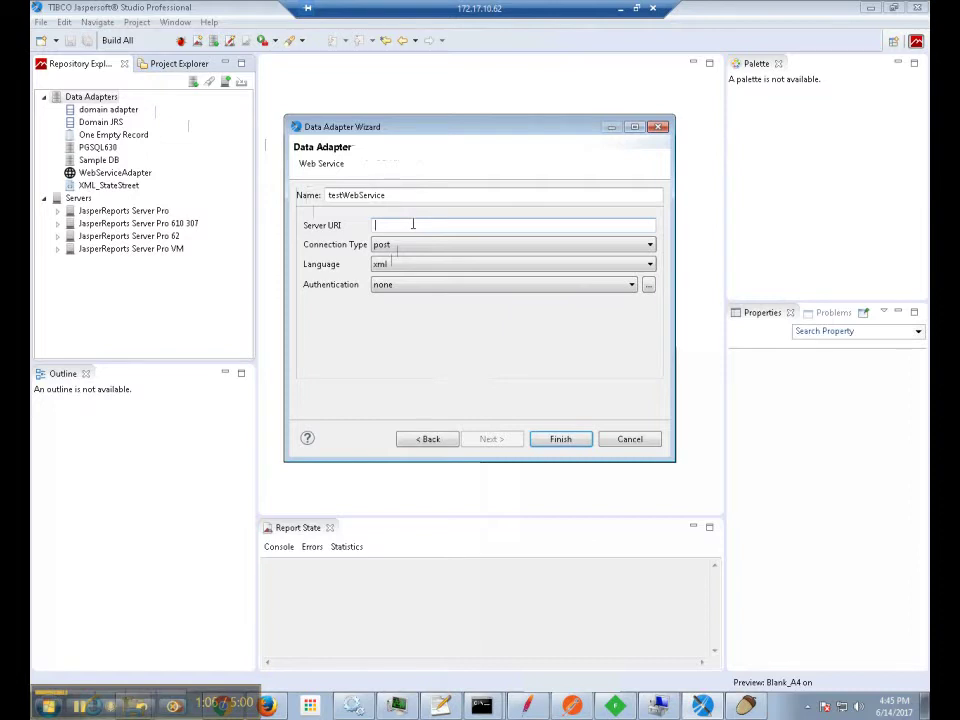
pyautogui.write('http://localhost:8080/jasperserver-pro')
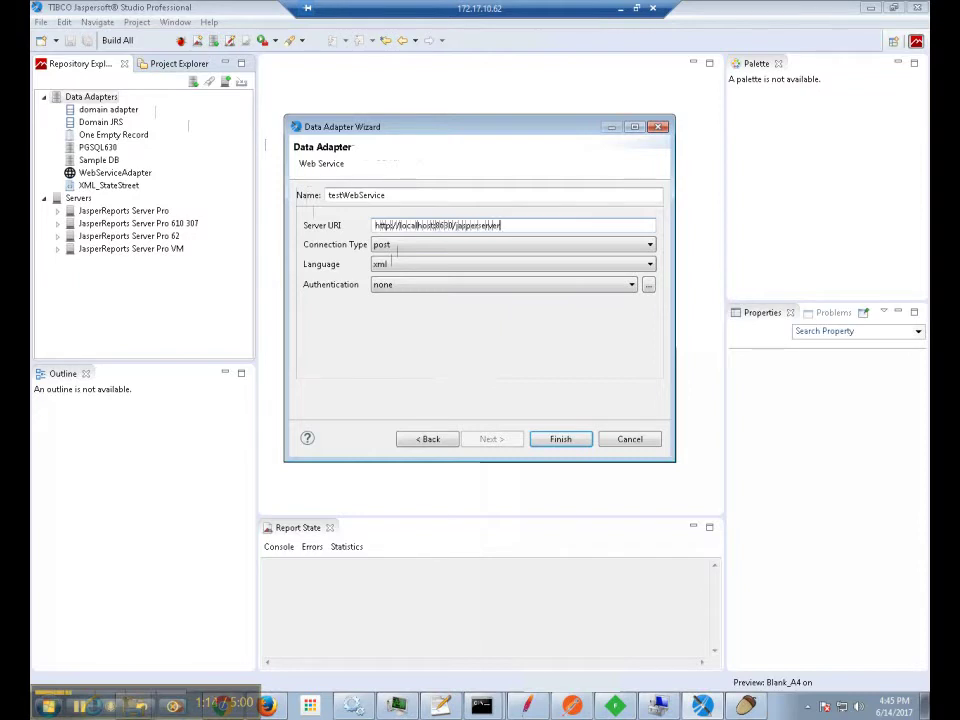
pyautogui.click(440, 246)
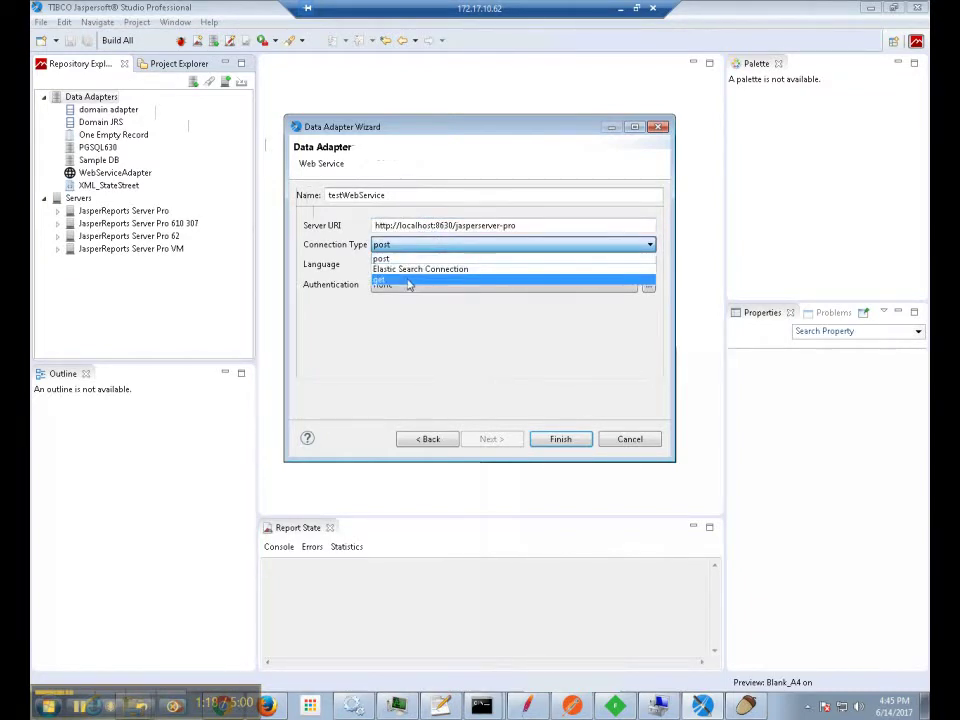
pyautogui.click(408, 282)
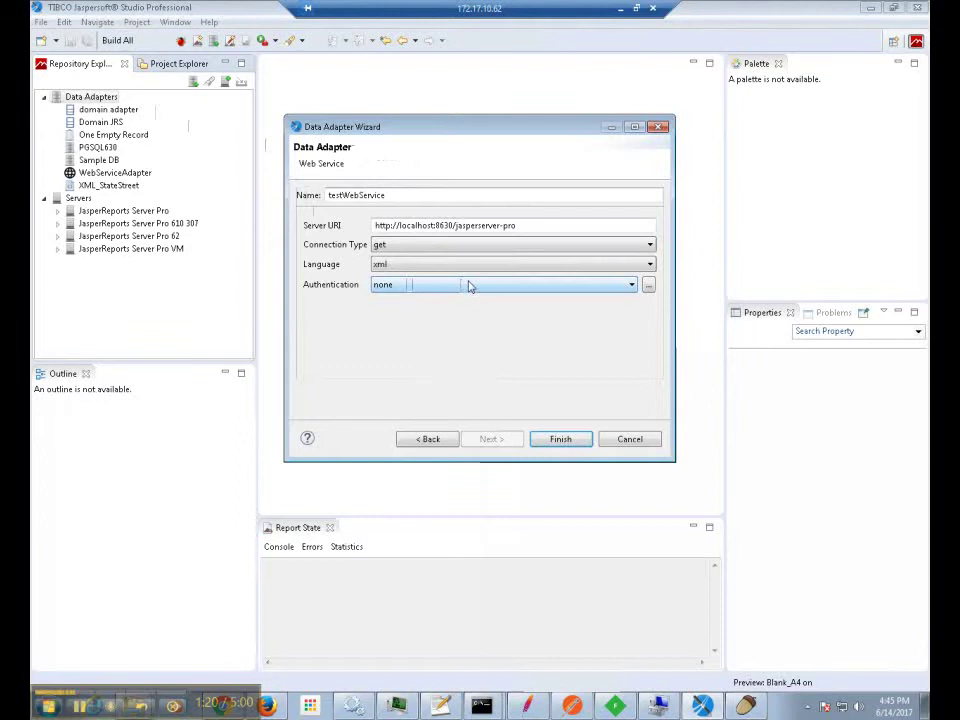
# Set basic authentication with the server's login username and password, and finish the adapter.
pyautogui.click(456, 289)
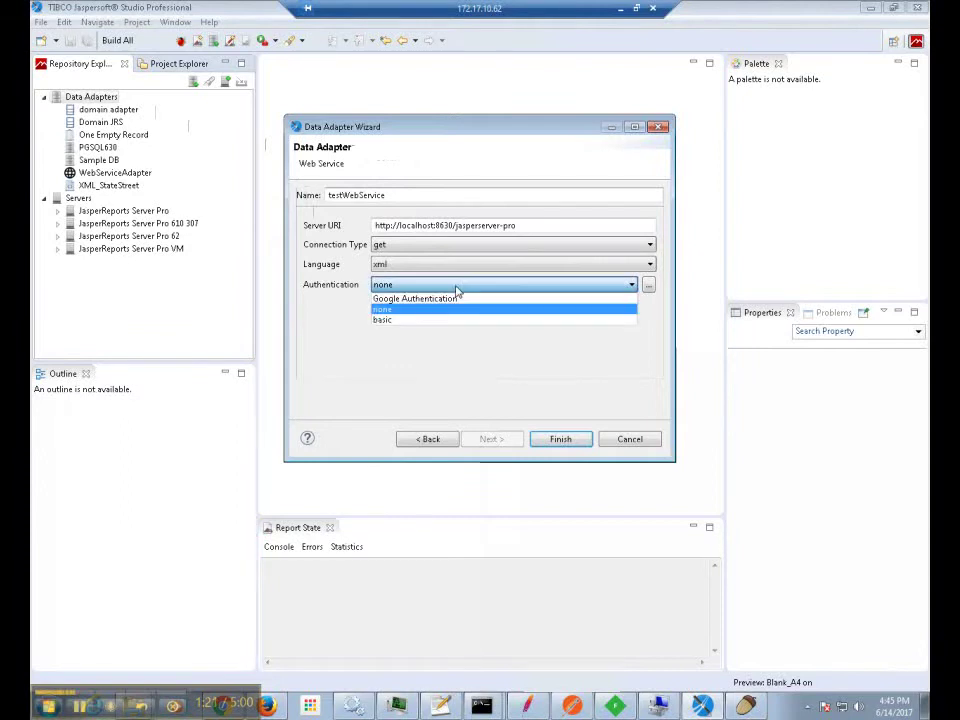
pyautogui.click(381, 319)
pyautogui.click(646, 287)
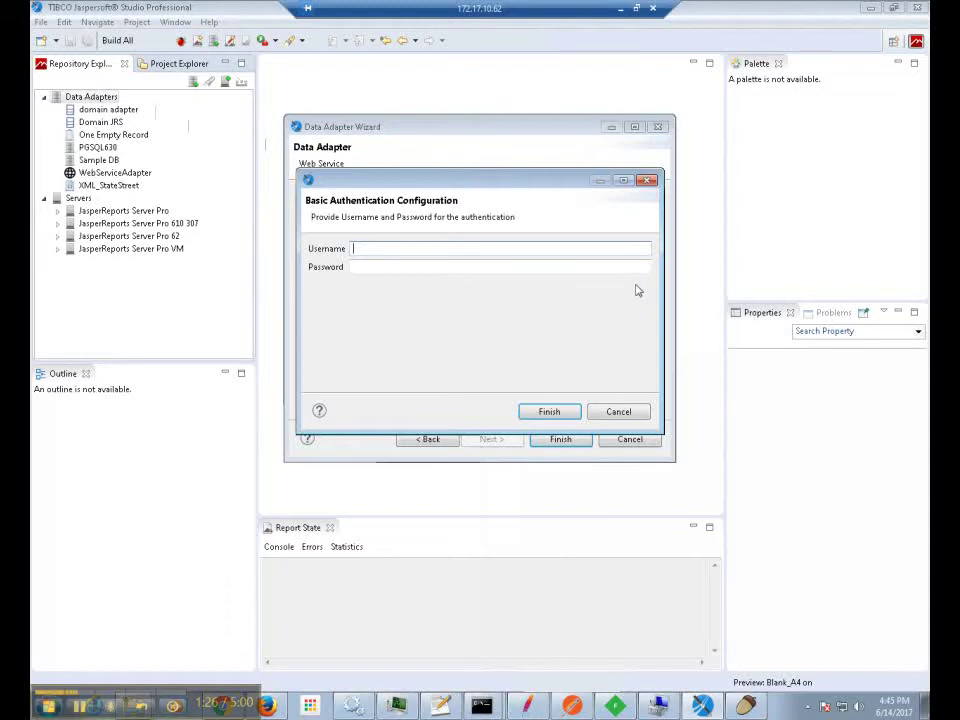
pyautogui.write('superuser')
pyautogui.press('Tab')
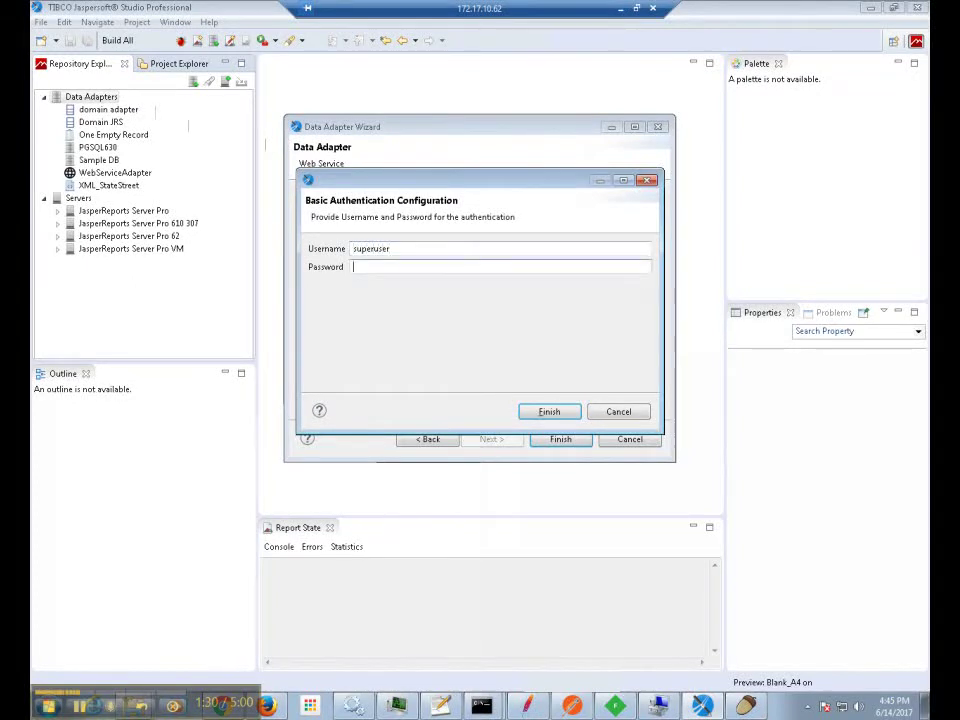
pyautogui.write('superuser')
pyautogui.click(553, 413)
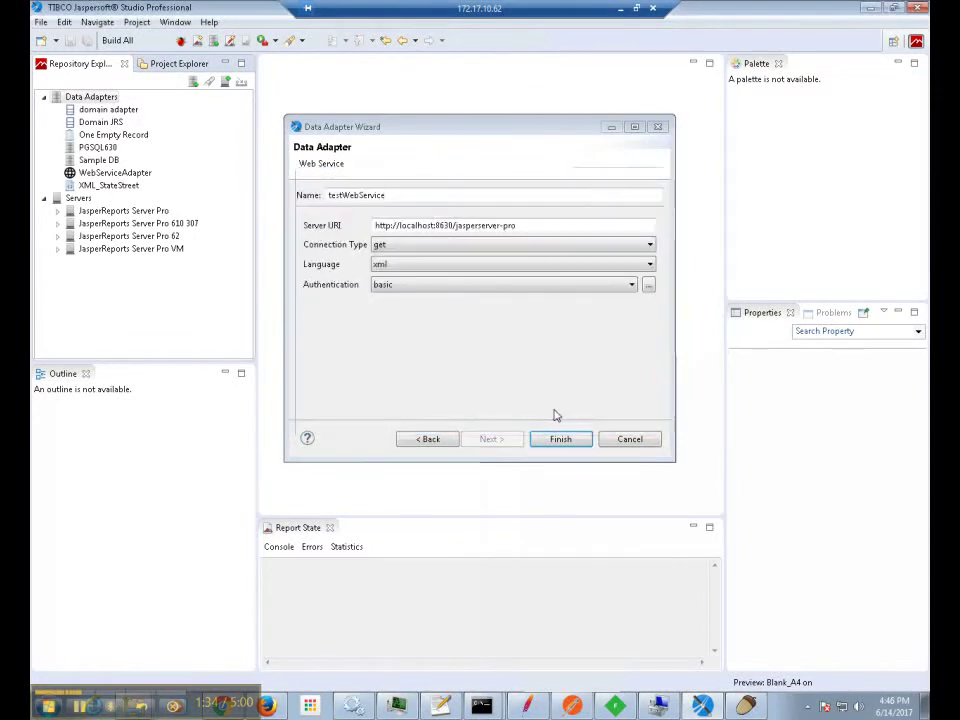
pyautogui.click(562, 440)
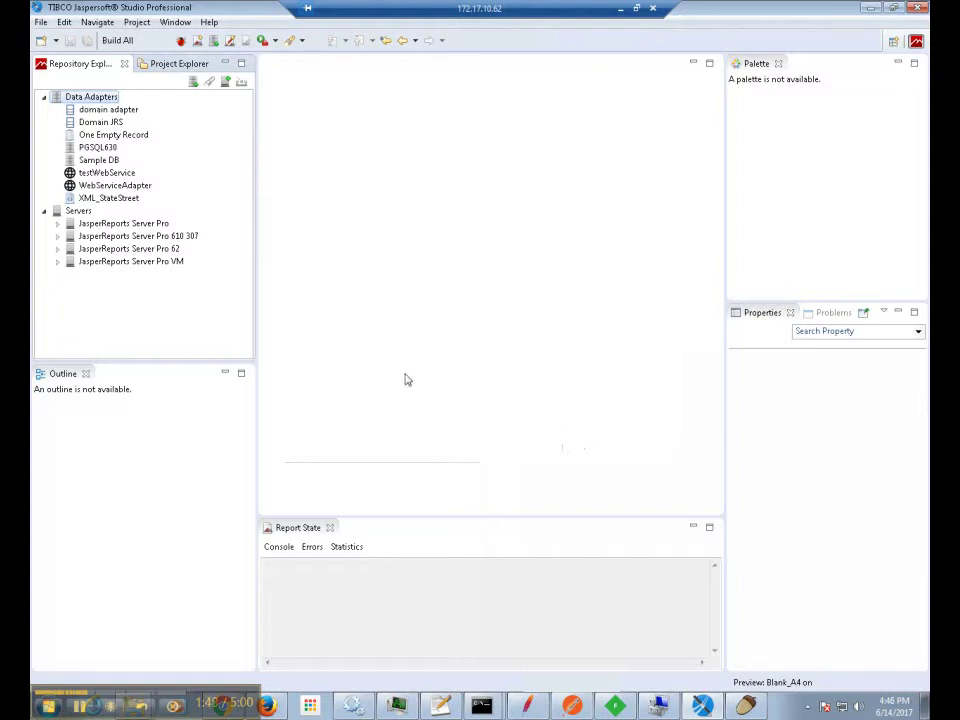
# Create a Blank A4 Jasper Report named test1 and select testWebService as its data adapter.
pyautogui.click(40, 22)
pyautogui.moveTo(170, 38)
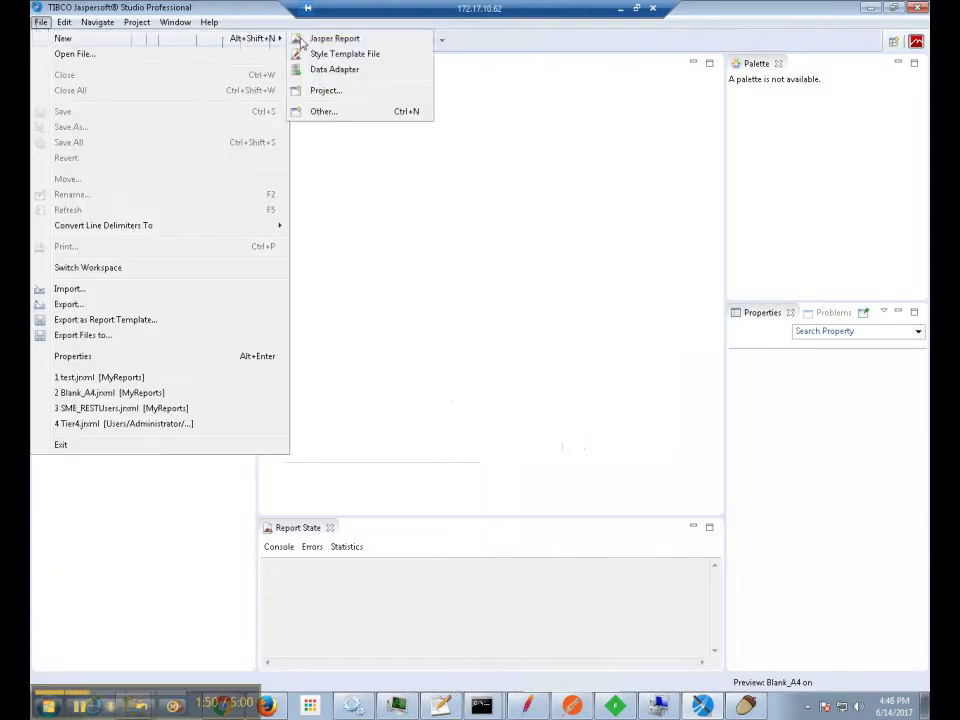
pyautogui.click(301, 40)
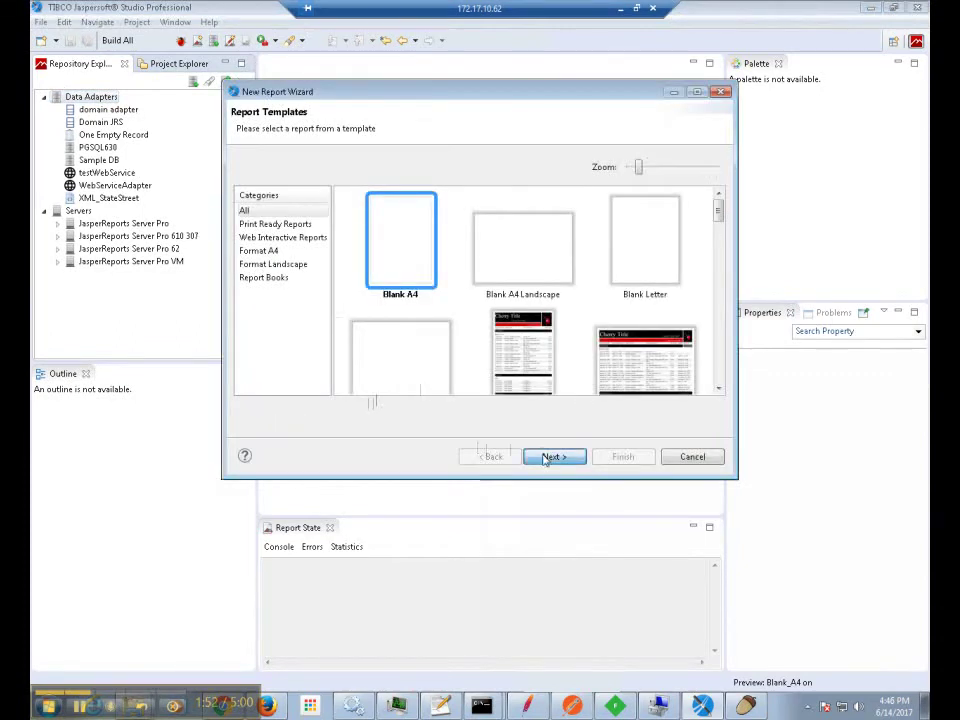
pyautogui.click(548, 457)
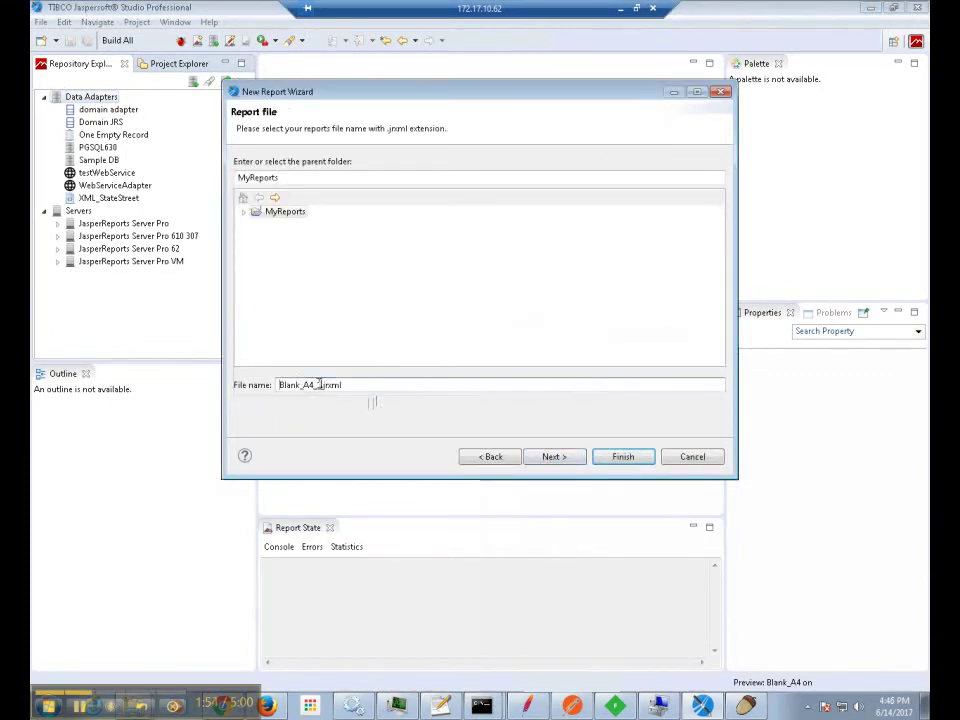
pyautogui.moveTo(318, 384); pyautogui.dragTo(257, 386)
pyautogui.write('test')
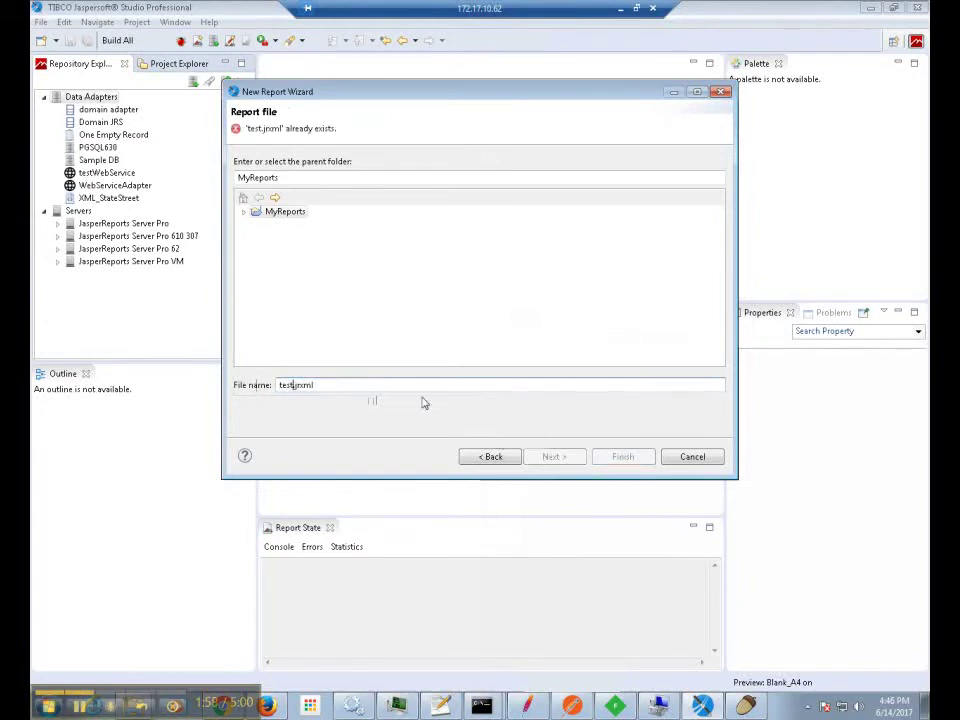
pyautogui.write('1')
pyautogui.click(553, 456)
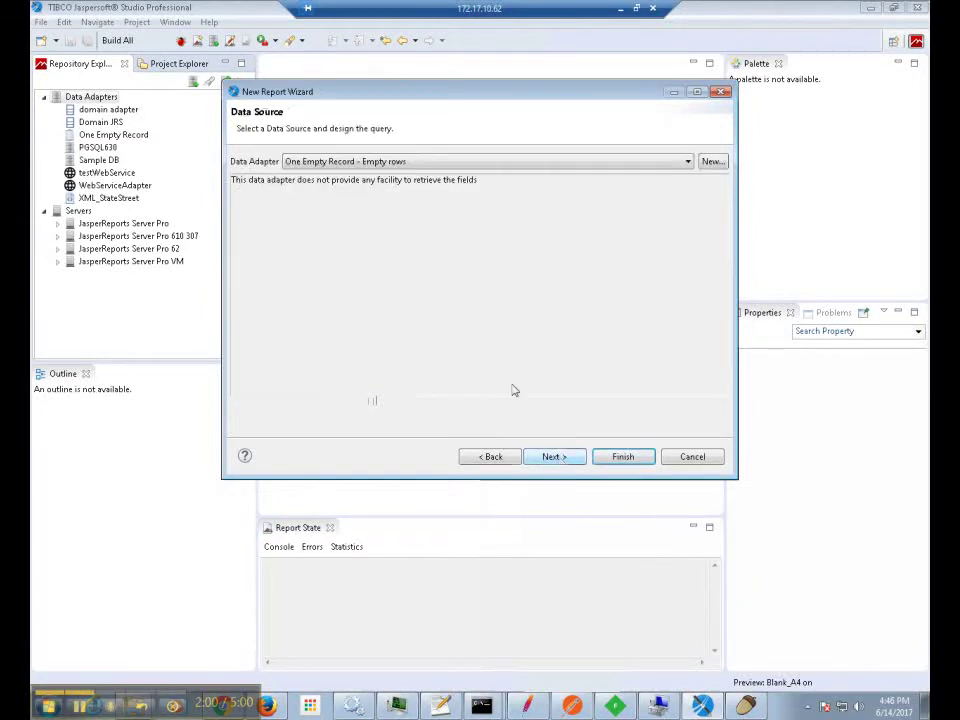
pyautogui.click(403, 162)
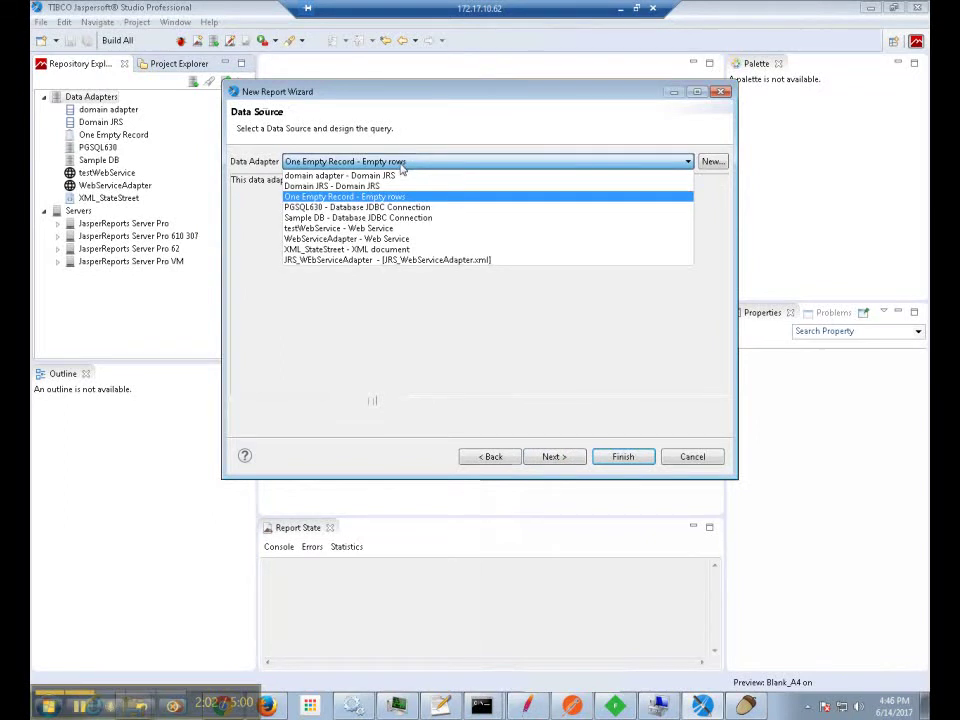
pyautogui.click(322, 228)
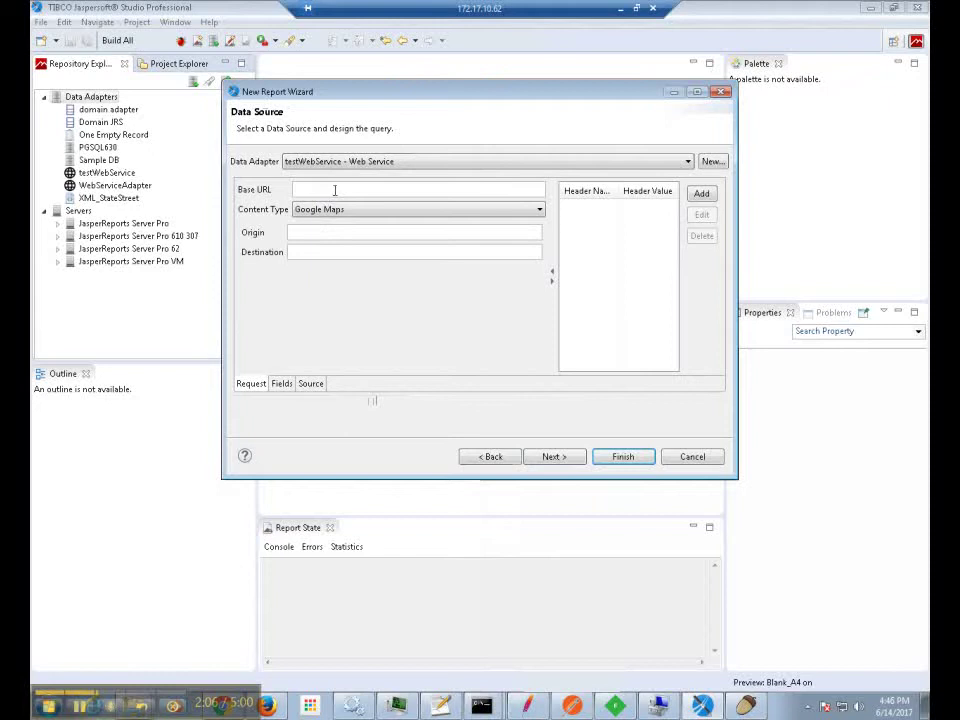
# Set the base URL to /rest_v2/users with JSON content type, then show the Fields page.
pyautogui.click(335, 190)
pyautogui.write('http')
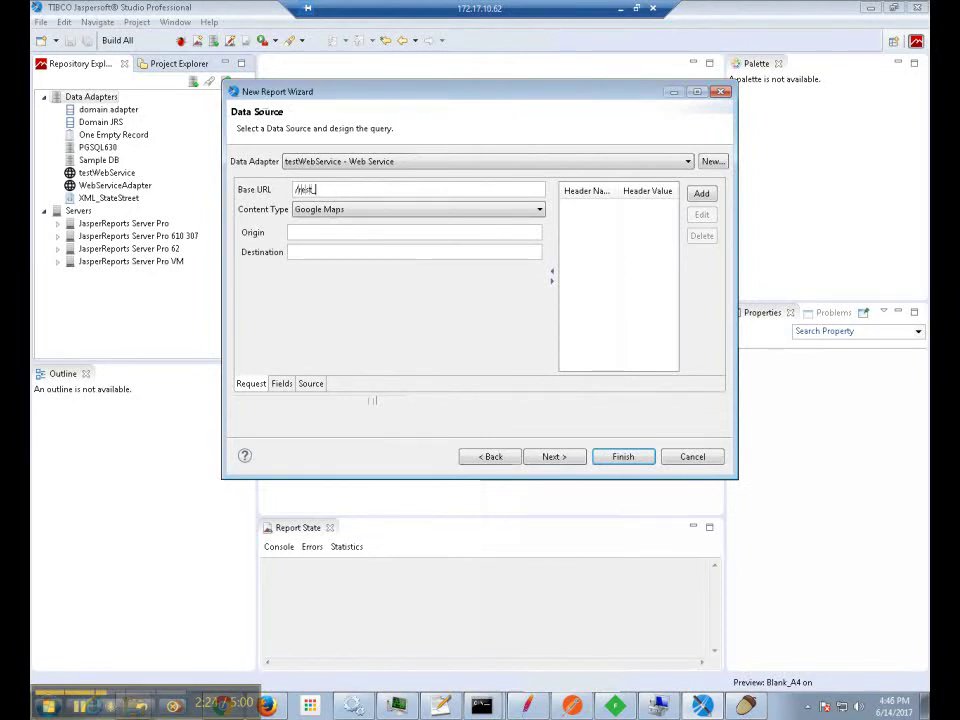
pyautogui.write('://m')
pyautogui.write('sers')
pyautogui.click(352, 210)
pyautogui.click(314, 242)
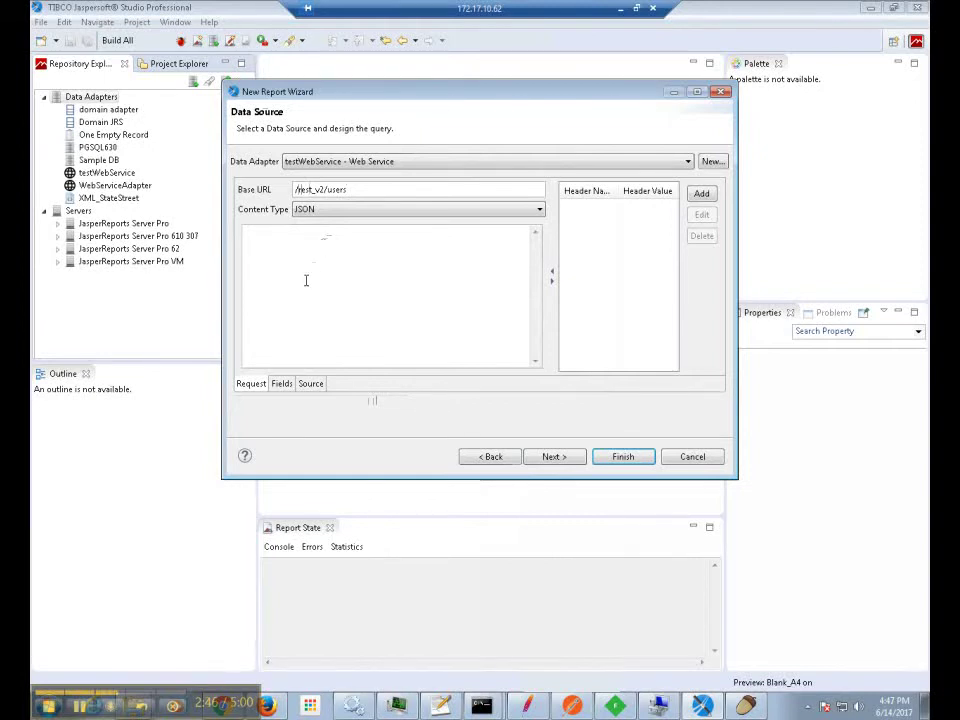
pyautogui.click(282, 385)
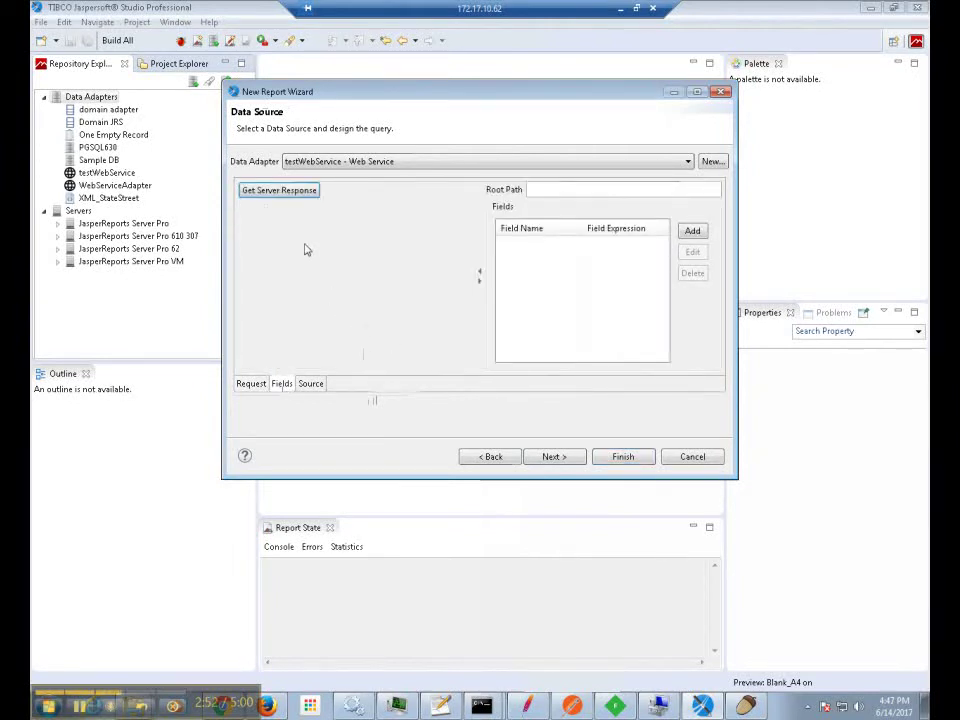
# Load the server's users response and make /users/user the root path.
pyautogui.click(299, 191)
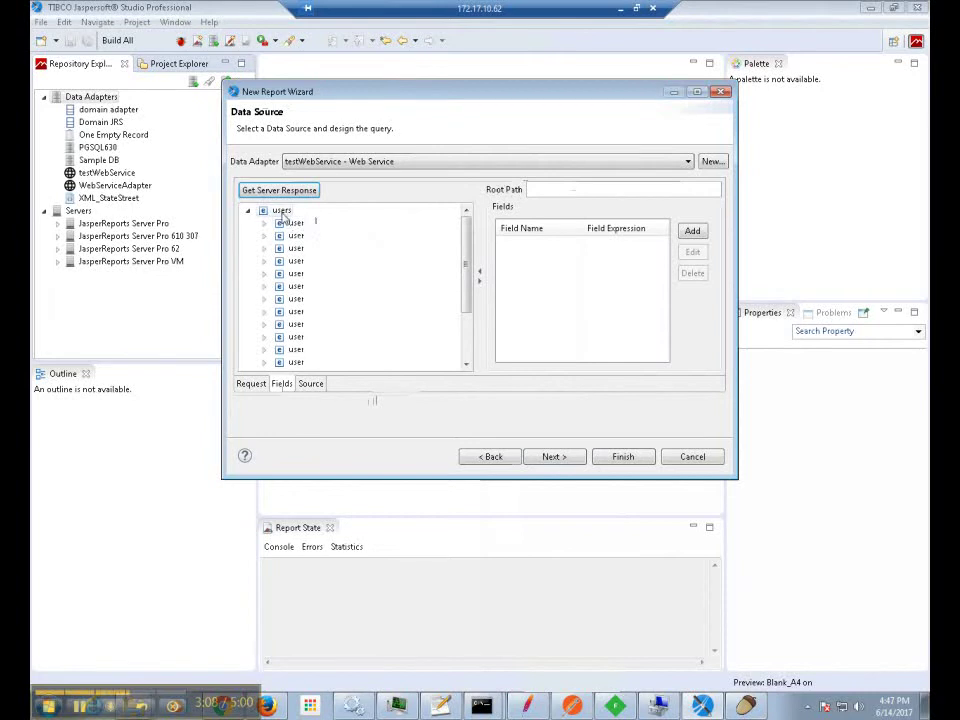
pyautogui.rightClick(297, 225)
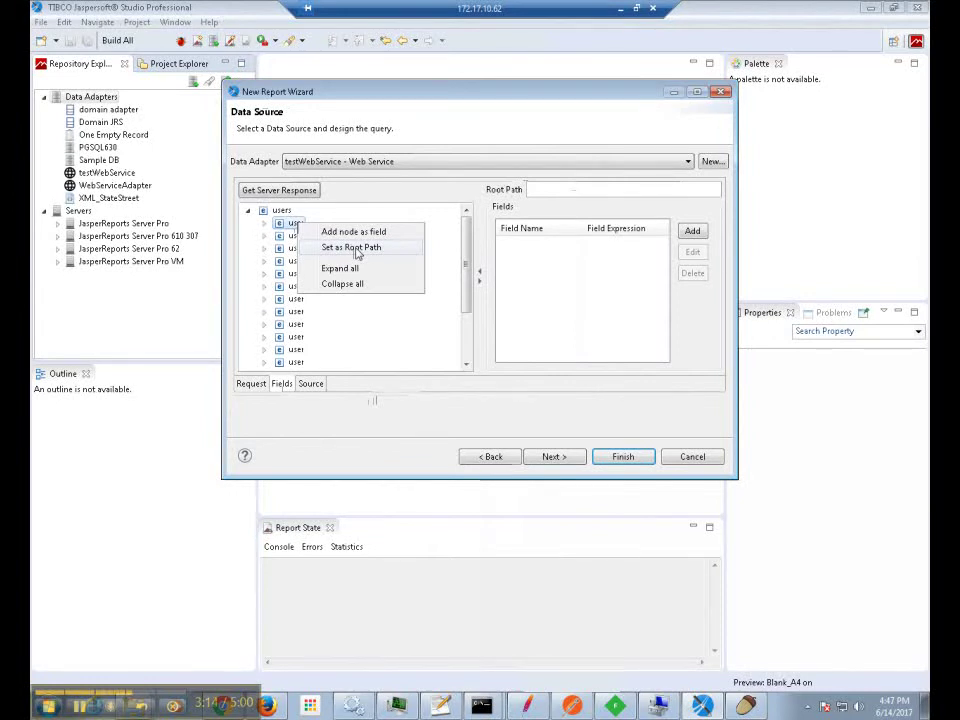
pyautogui.click(356, 251)
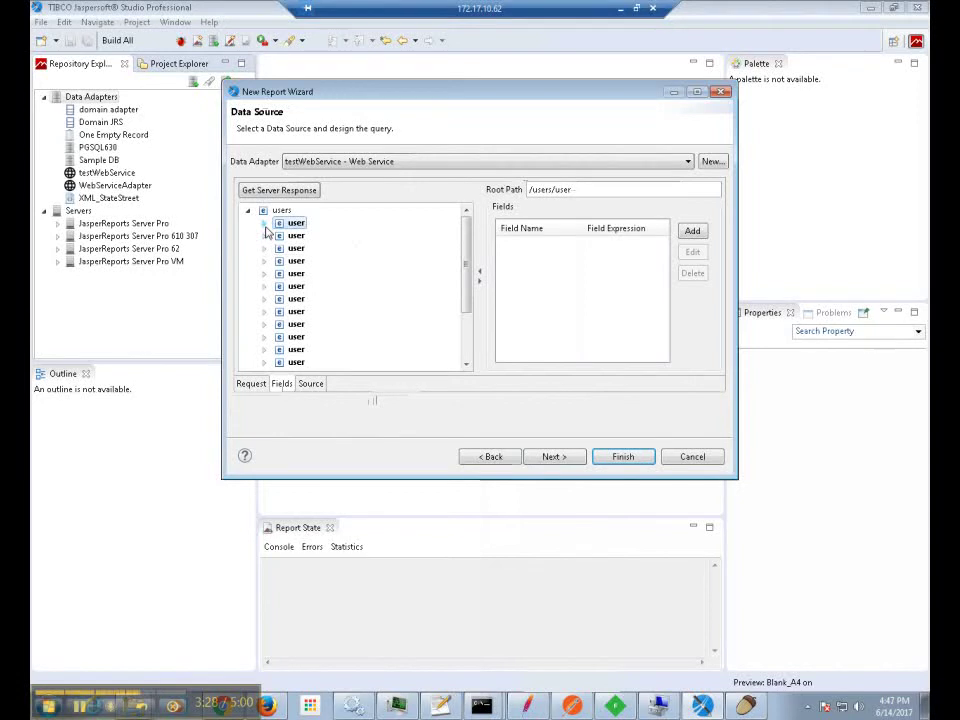
# Add the first user's fullName and username nodes as report fields.
pyautogui.click(265, 223)
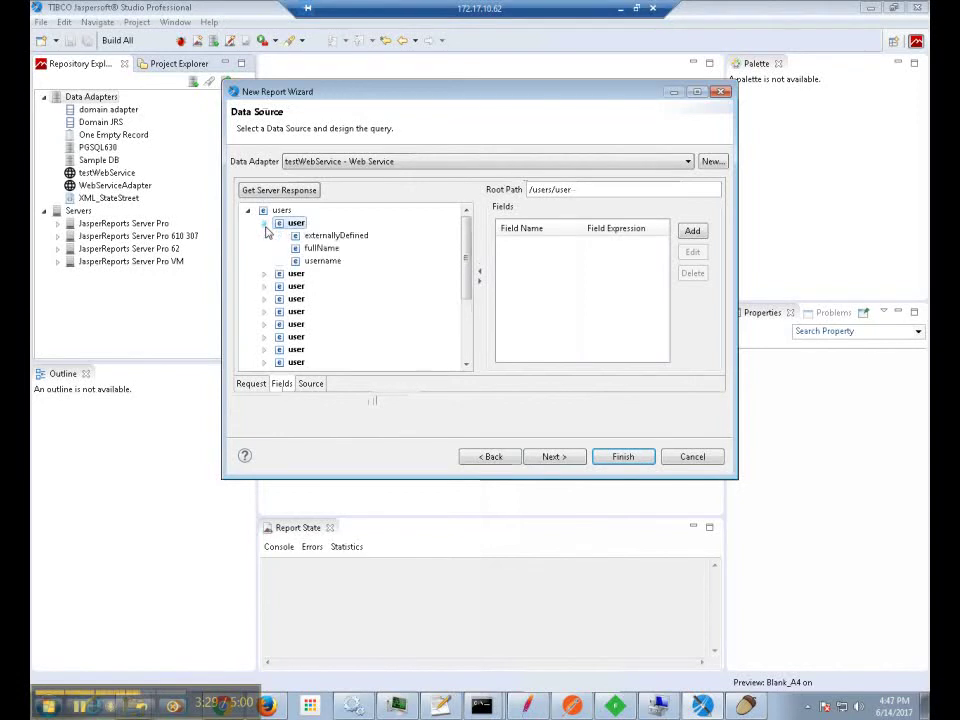
pyautogui.rightClick(324, 250)
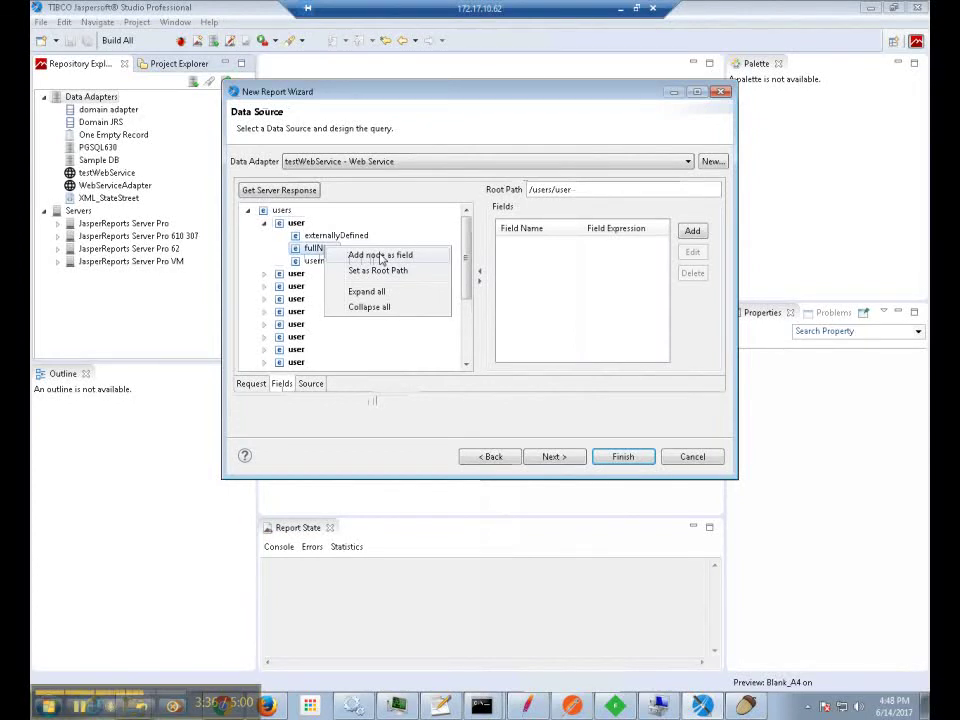
pyautogui.click(381, 257)
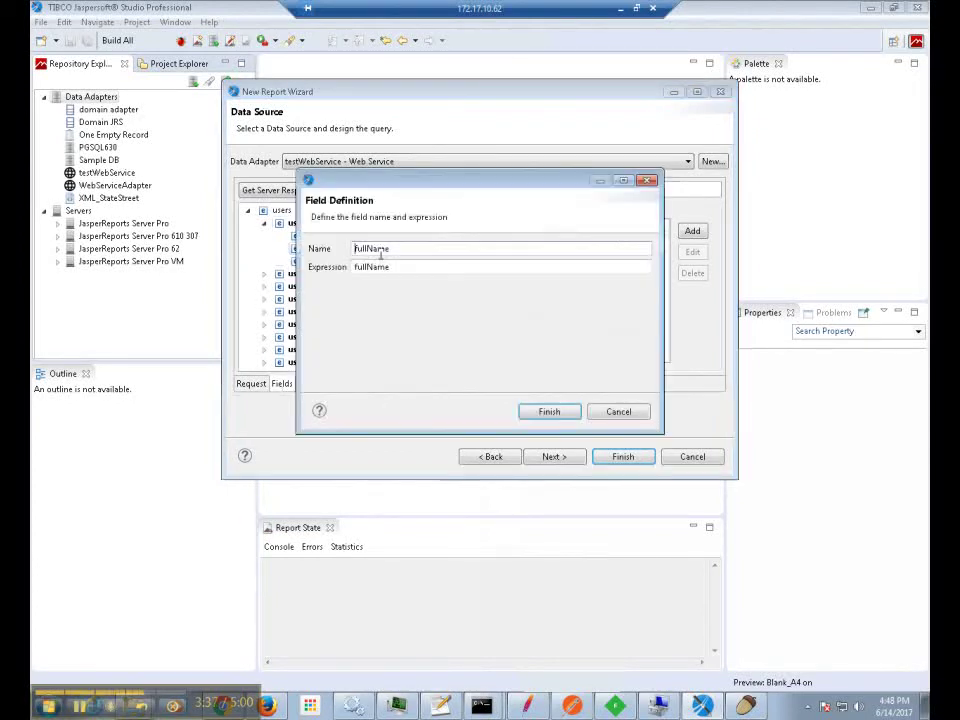
pyautogui.click(547, 412)
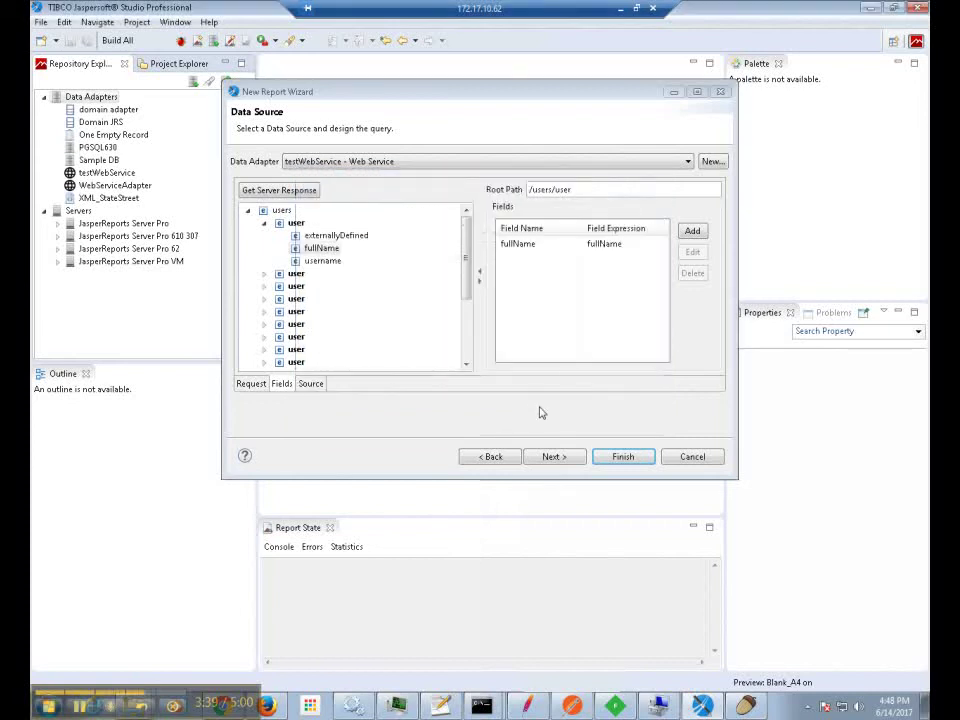
pyautogui.rightClick(333, 266)
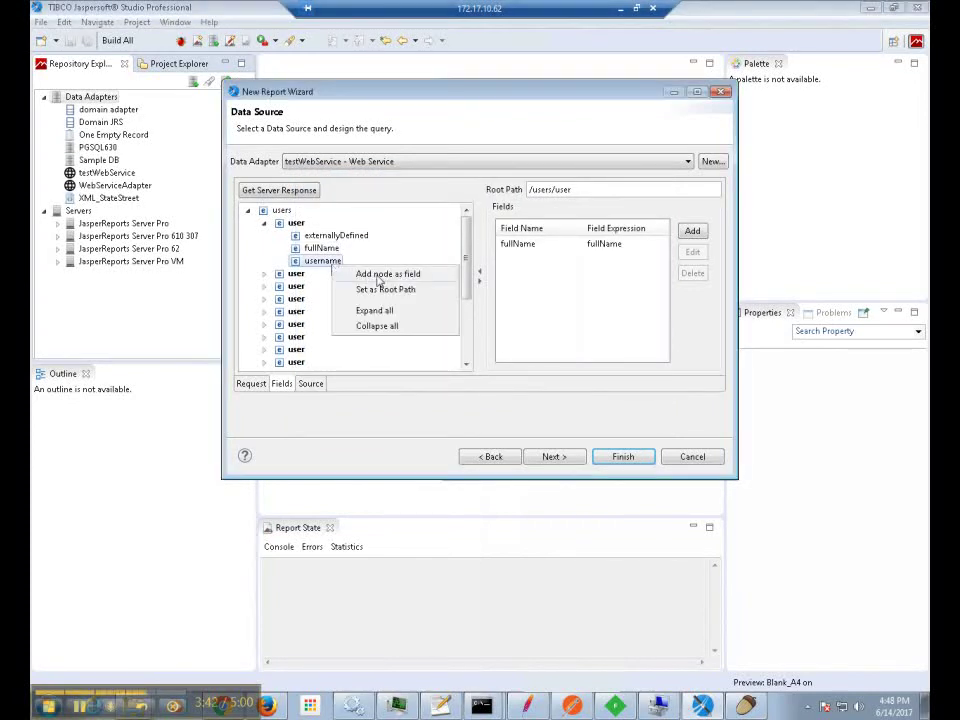
pyautogui.click(381, 278)
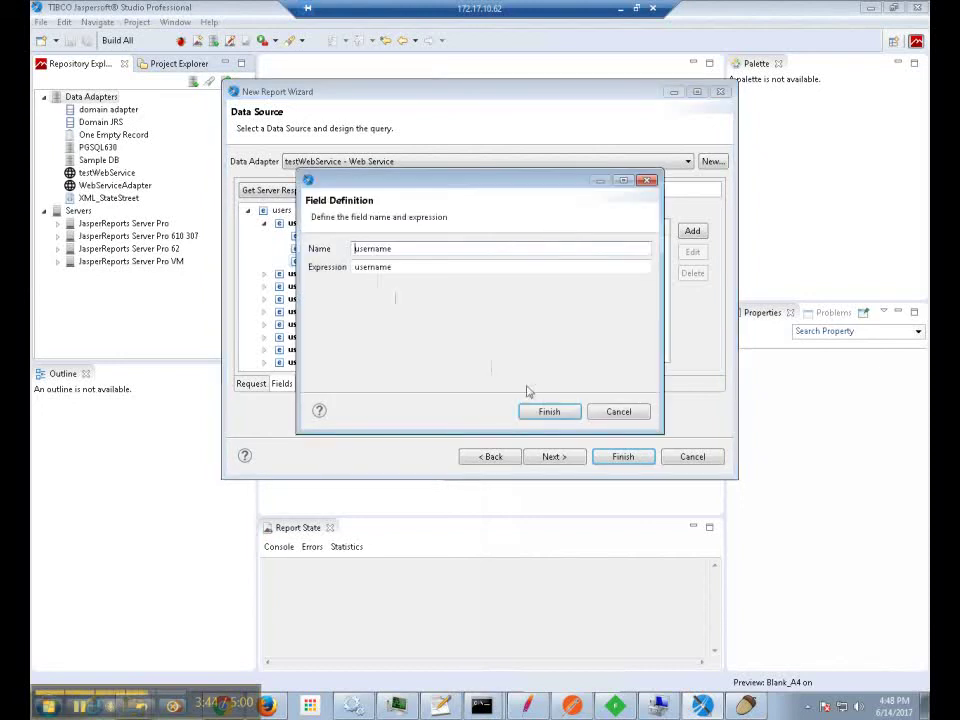
pyautogui.click(550, 412)
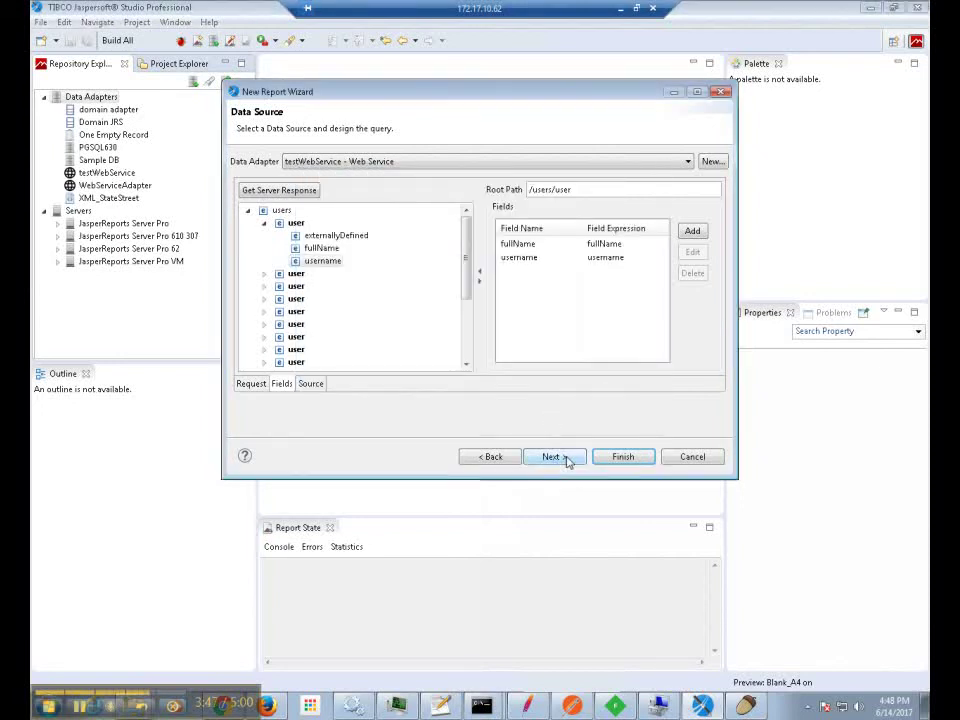
# Include both fullName and username fields and finish the report wizard without grouping.
pyautogui.click(553, 457)
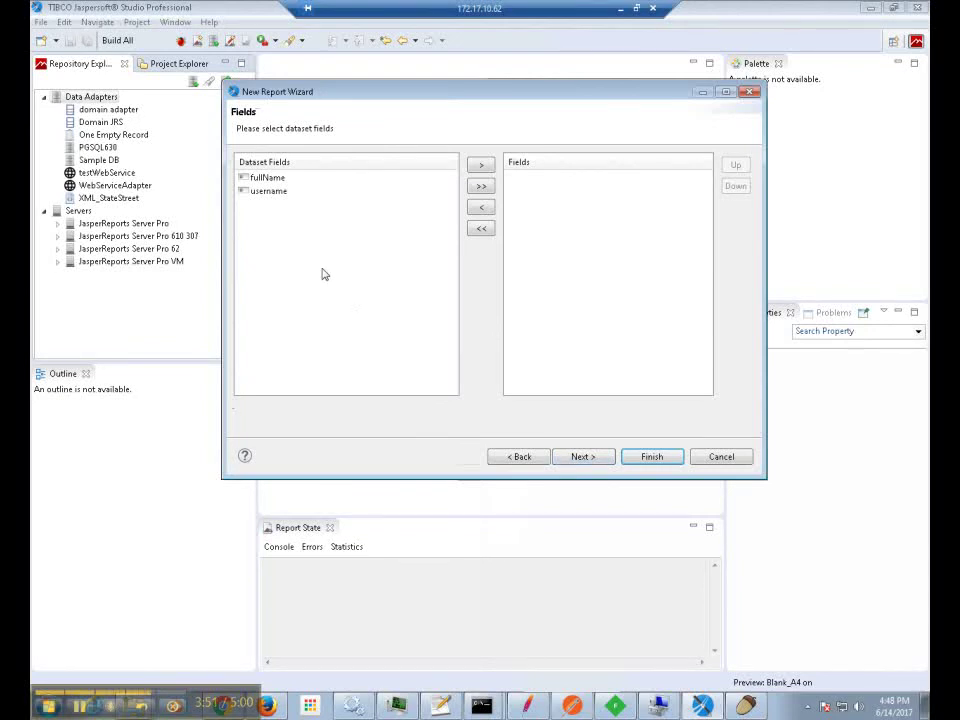
pyautogui.click(484, 187)
pyautogui.click(594, 457)
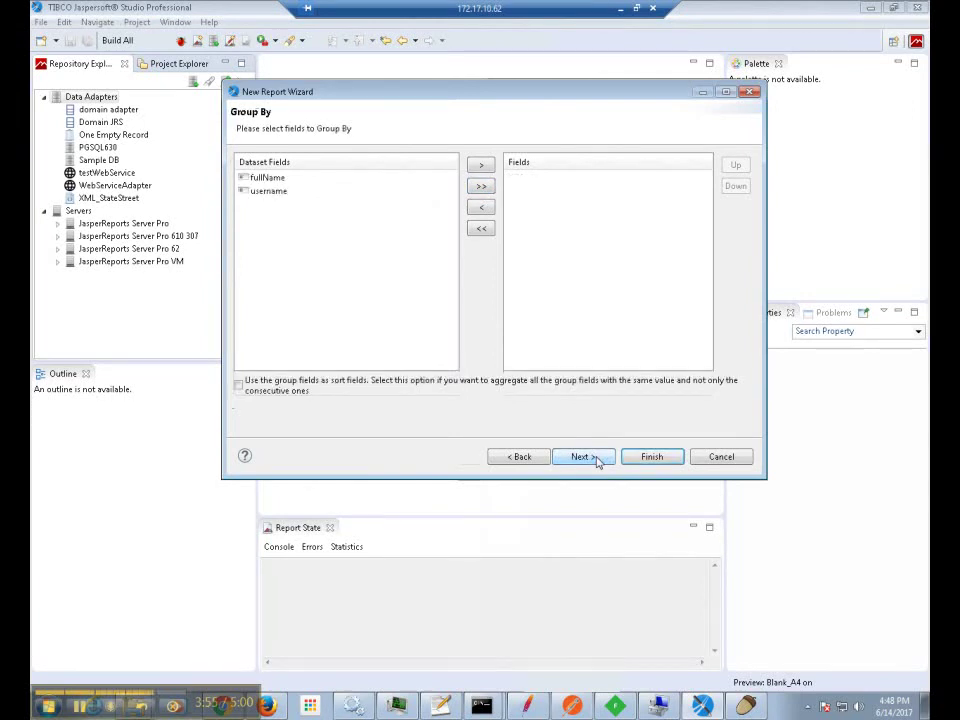
pyautogui.click(596, 458)
pyautogui.click(651, 457)
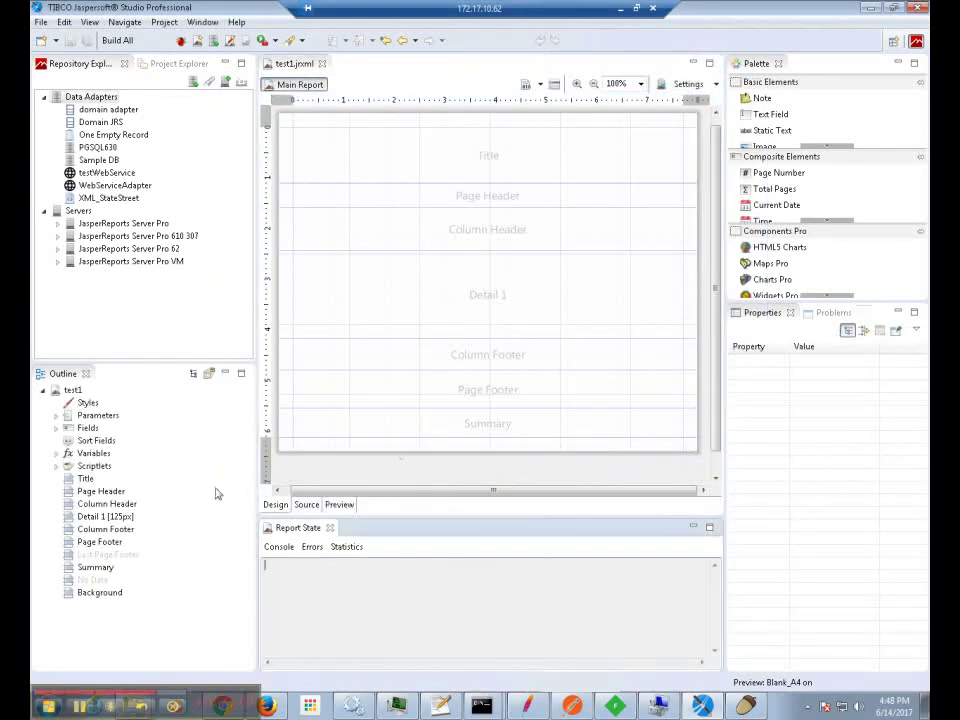
# Drag the fullName and username fields from the Outline into the Detail band.
pyautogui.click(56, 428)
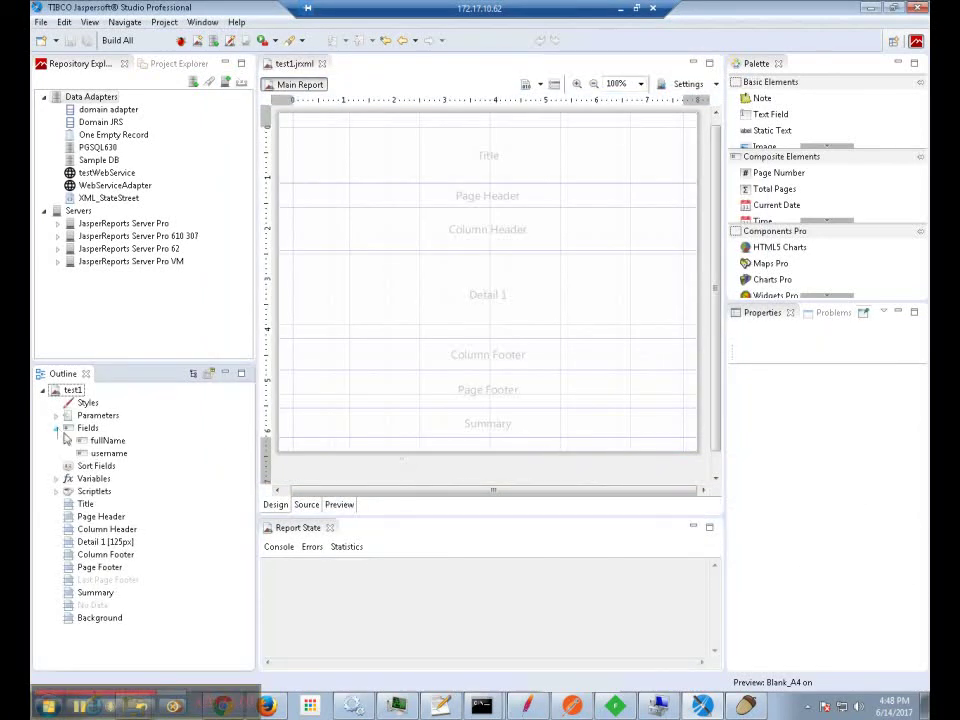
pyautogui.moveTo(101, 442); pyautogui.dragTo(364, 268)
pyautogui.moveTo(92, 455); pyautogui.dragTo(521, 268)
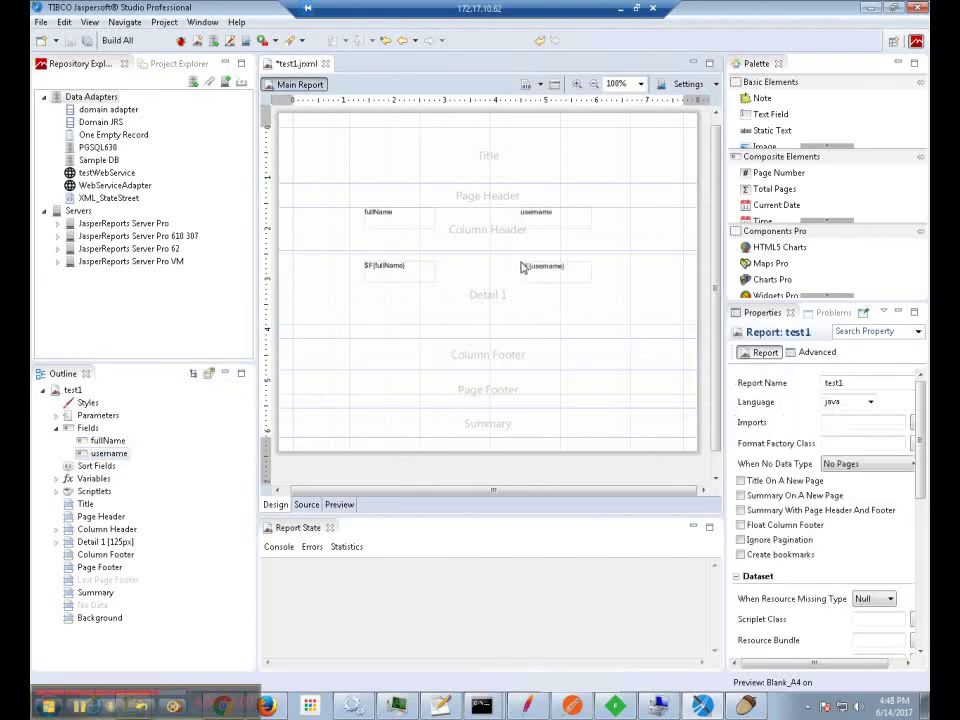
# Preview the test1 report and page forward to page 4 of 5.
pyautogui.click(338, 505)
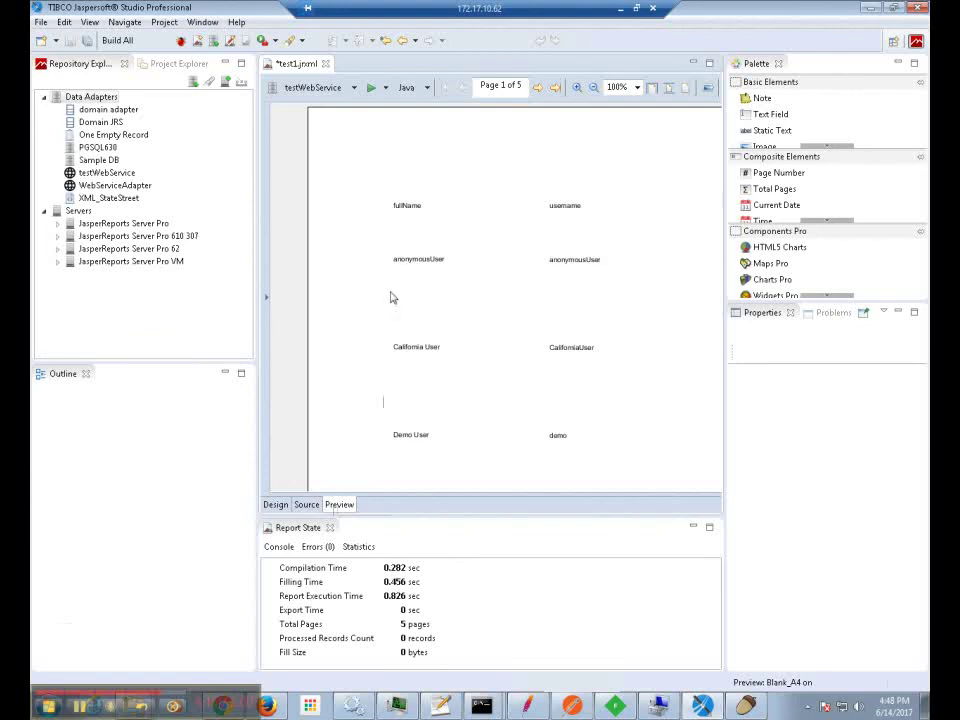
pyautogui.scroll(-5, 391, 297)
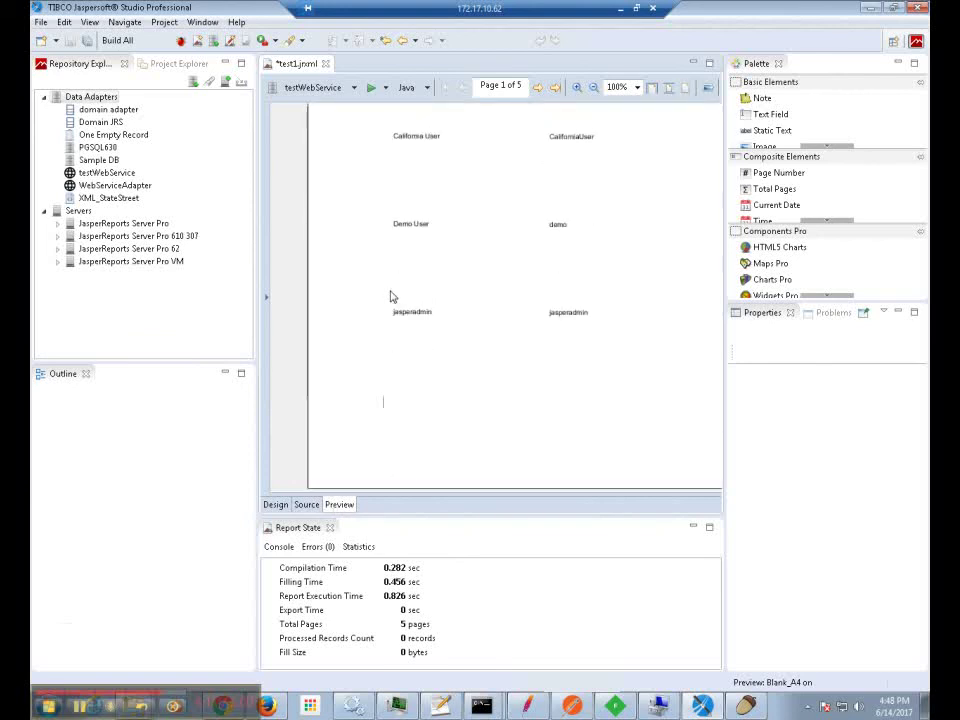
pyautogui.click(538, 88)
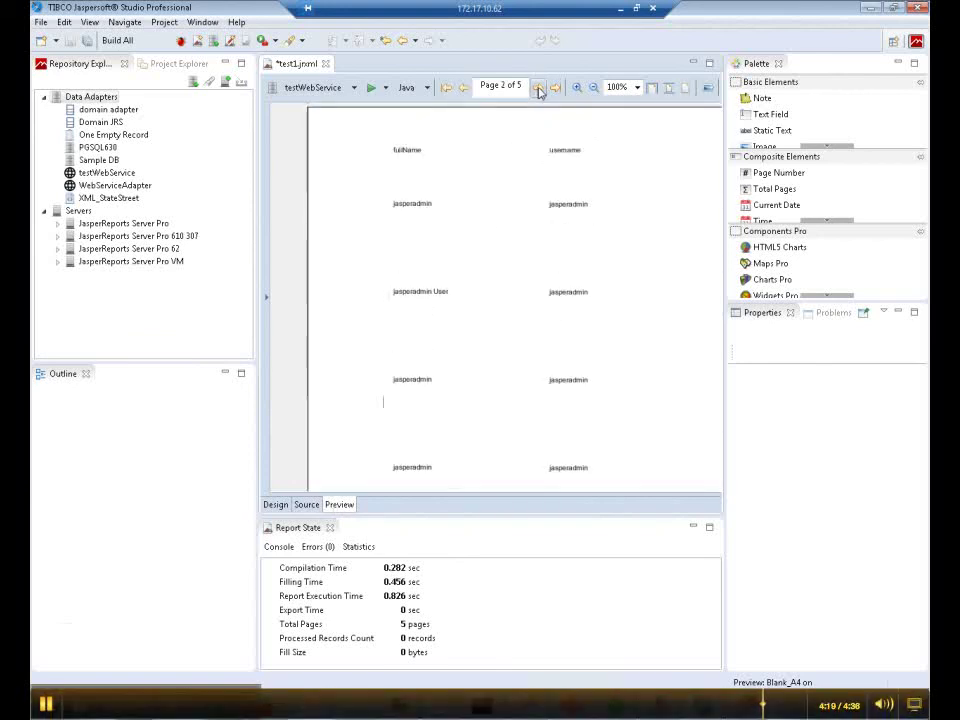
pyautogui.click(538, 88)
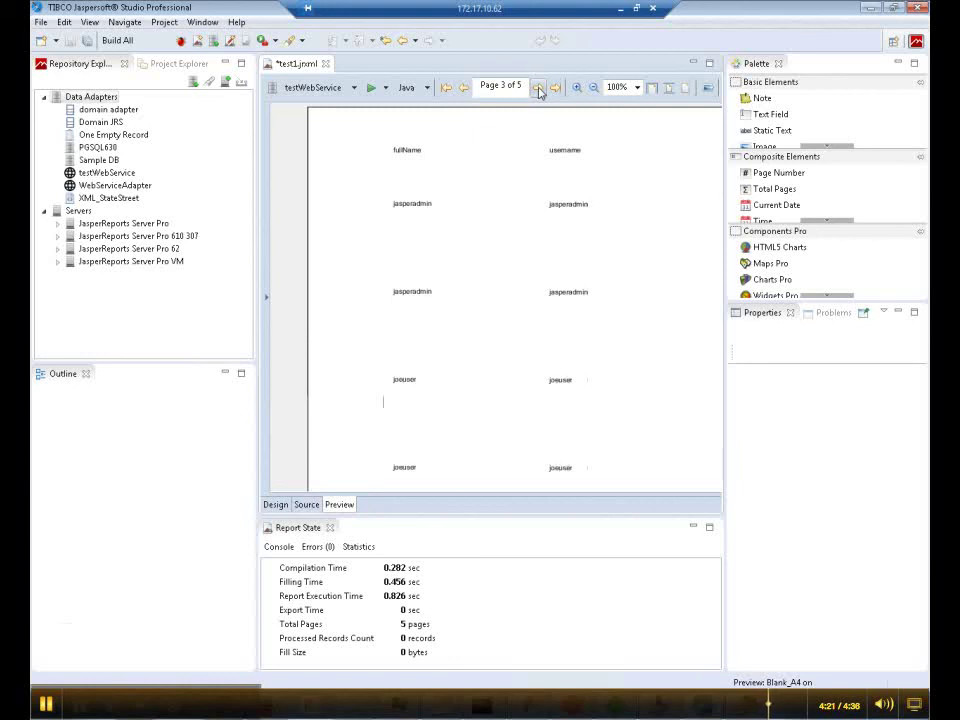
pyautogui.click(538, 88)
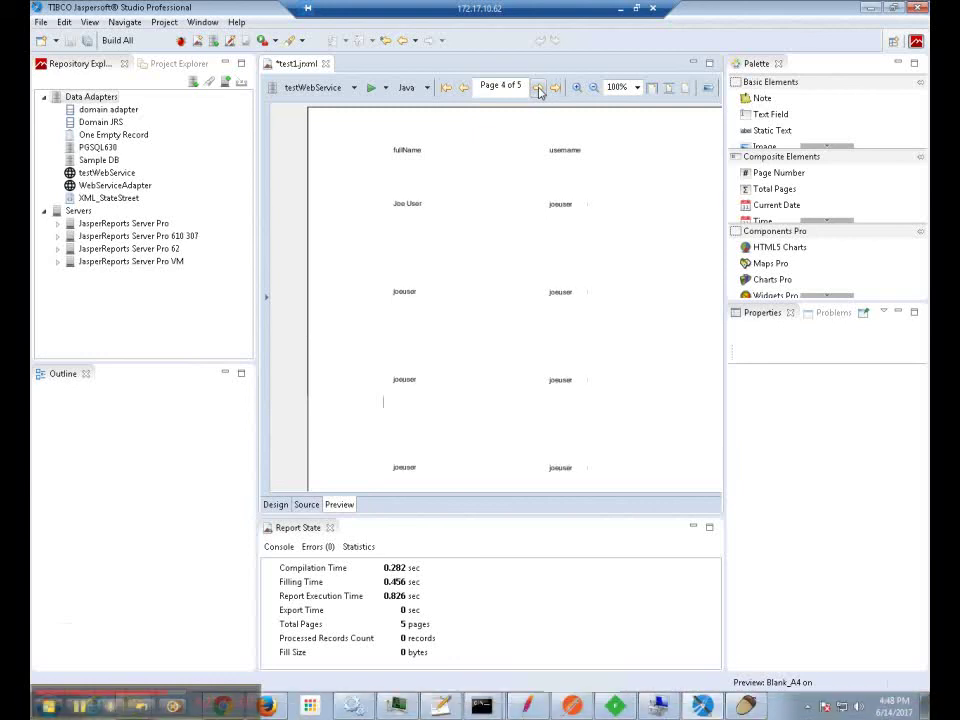